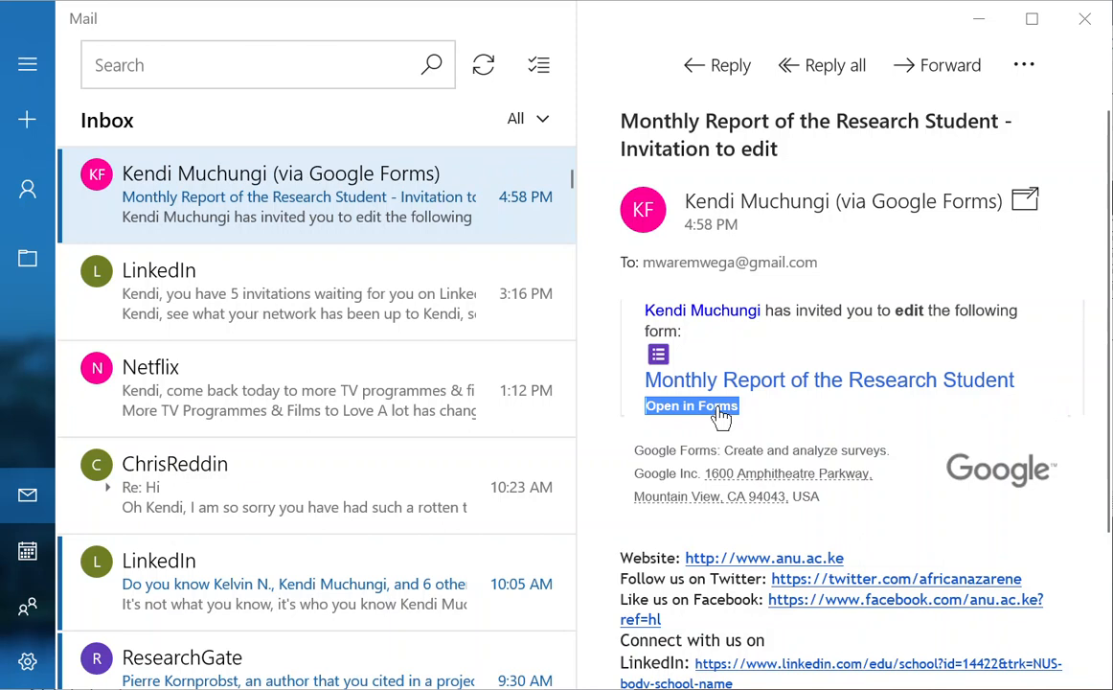
Step: Launch the shared 'Monthly Student Supervisor Feedback' form in the Forms editor from the invitation email
click(713, 415)
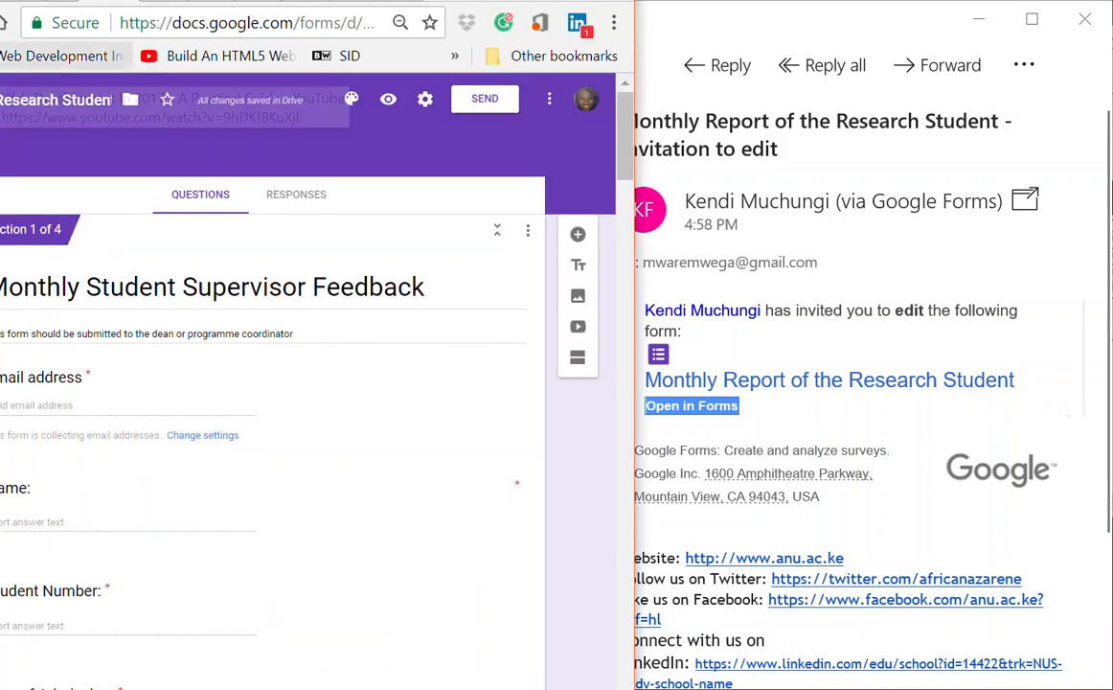
Step: Move the browser window showing the form over the left side of the Mail window
drag(479, 0, 589, 8)
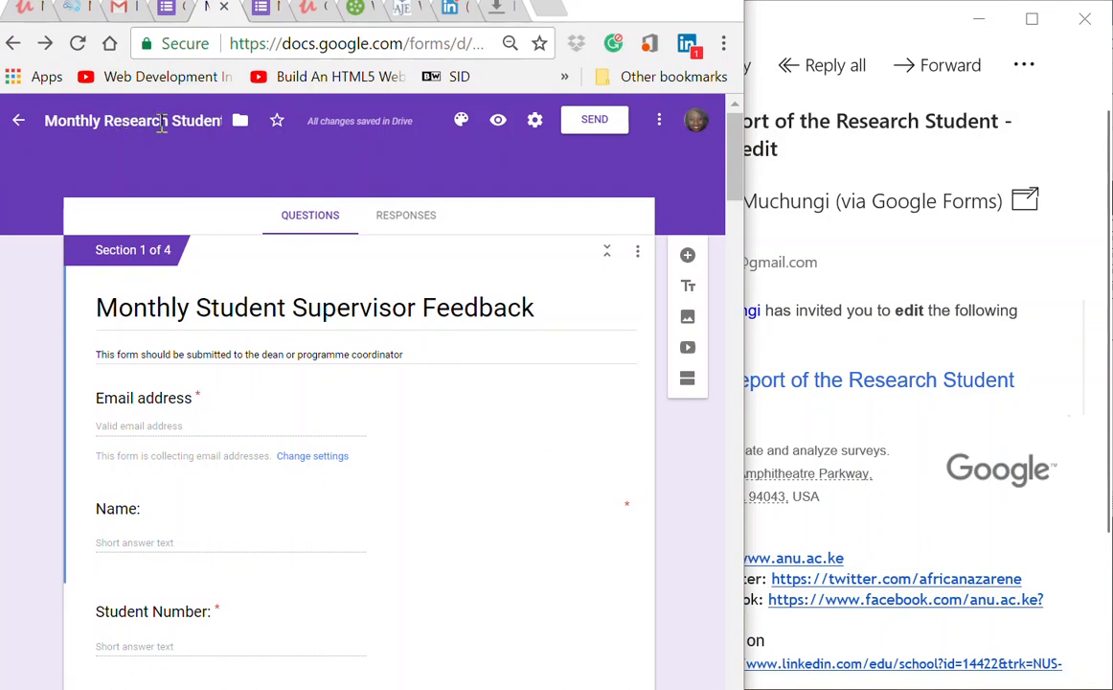
Step: Preview the form as respondents see it in a new tab, then return to the editor tab
click(497, 125)
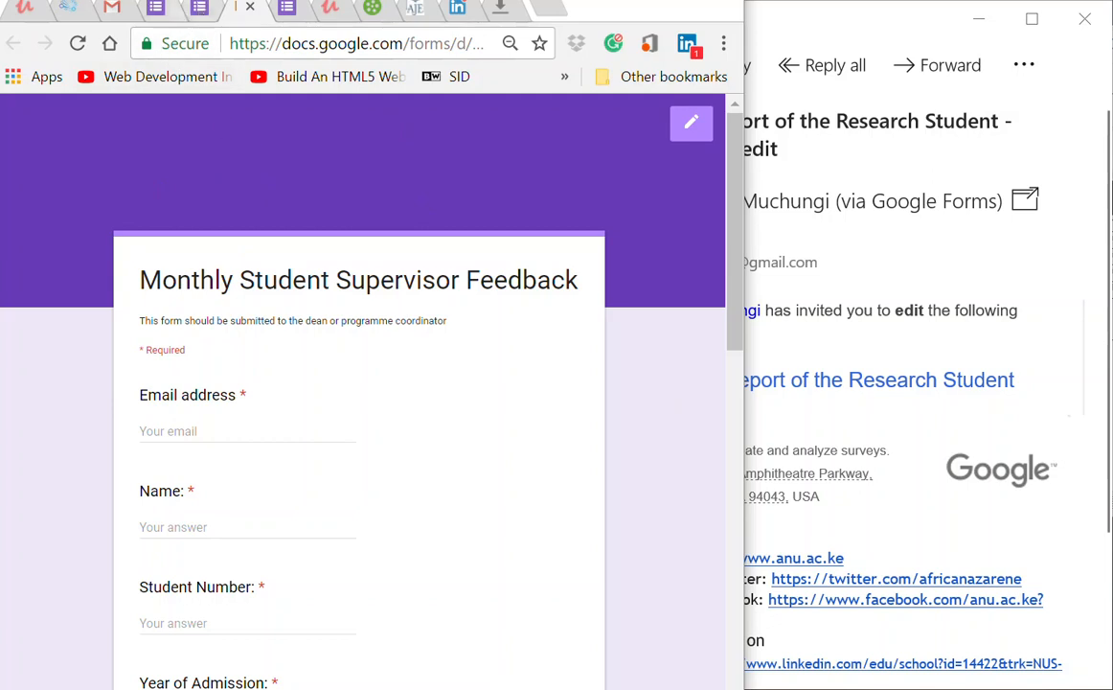
click(198, 15)
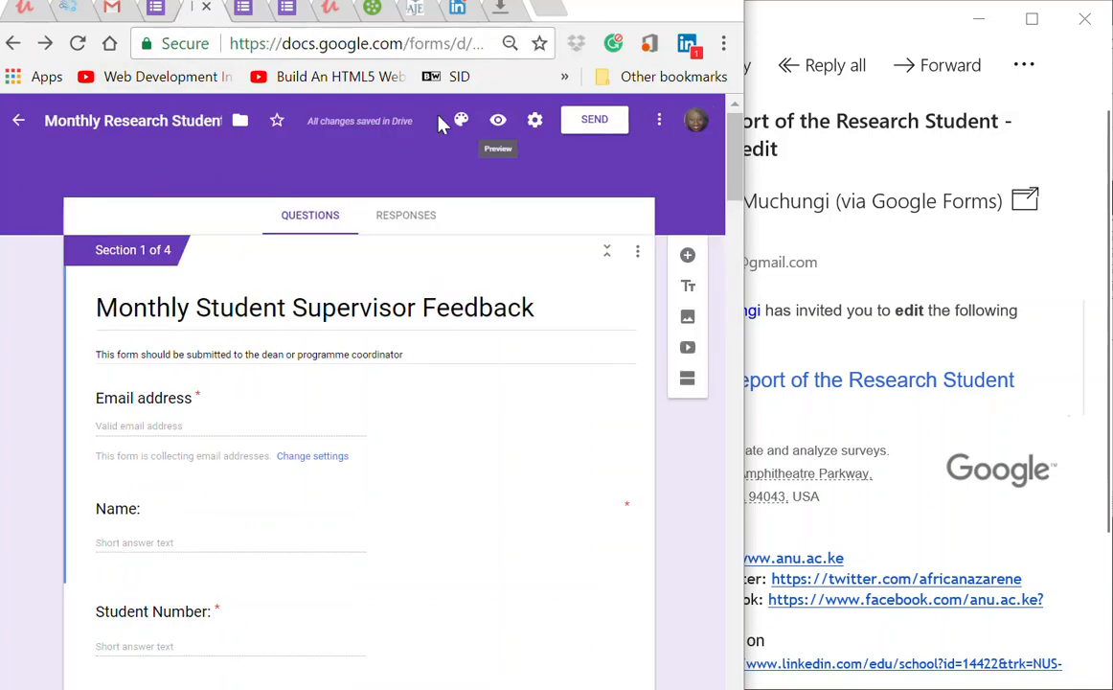
Step: In Settings, set response receipts to Always and leave the Africa Nazarene University restriction off
click(533, 122)
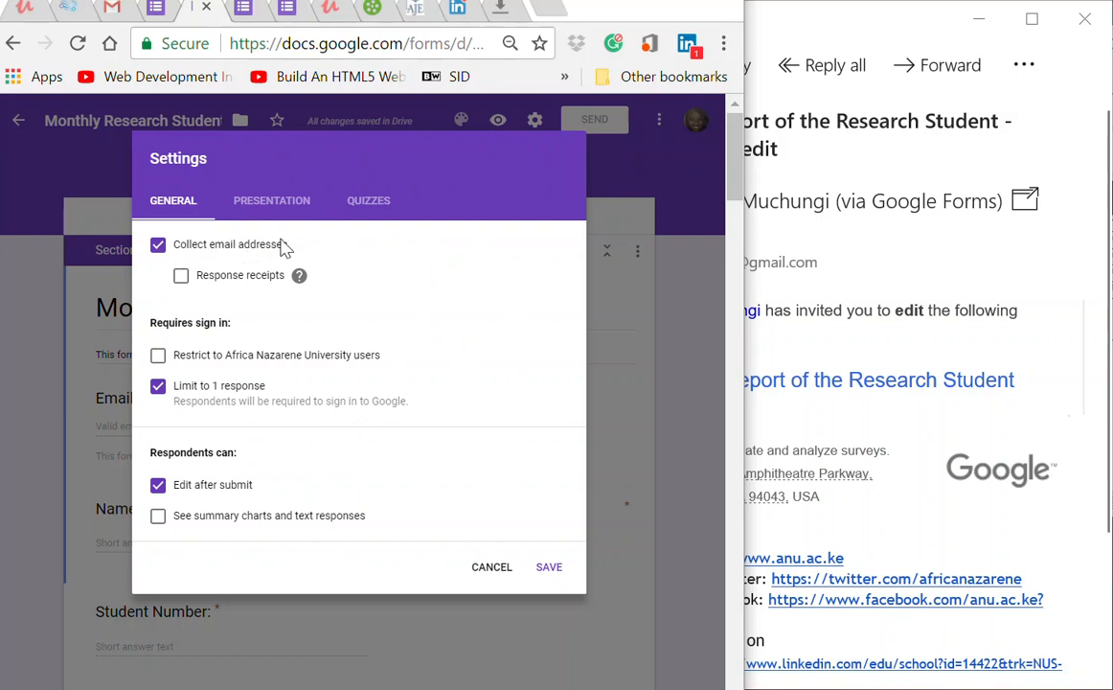
click(180, 277)
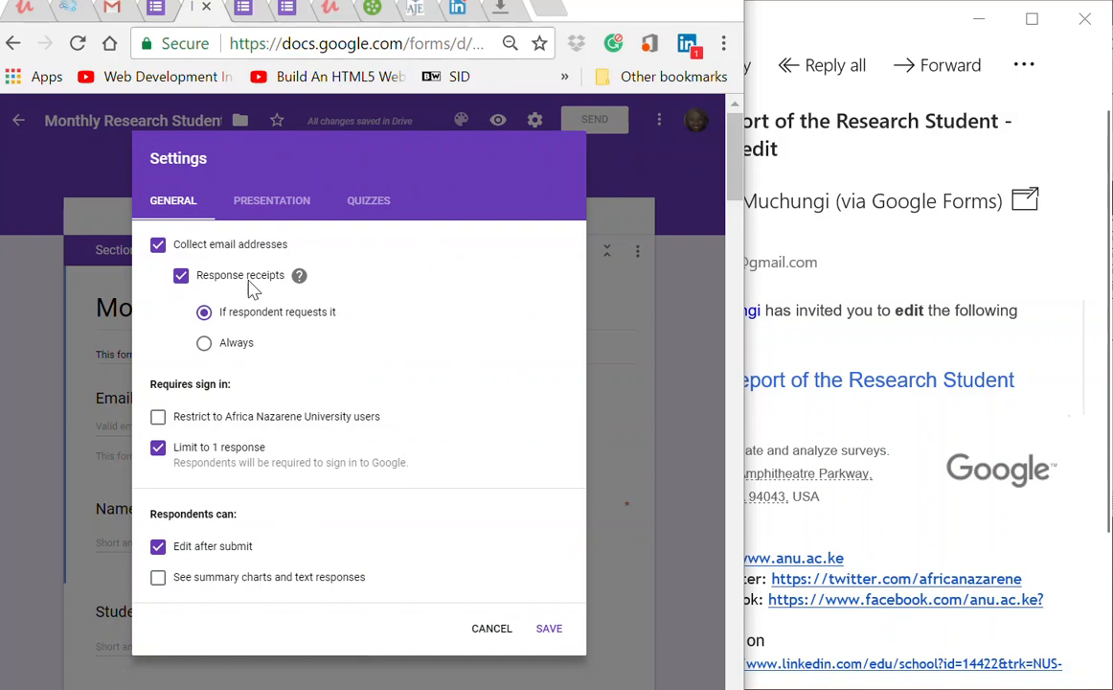
mouse_move(296, 292)
click(207, 346)
click(159, 421)
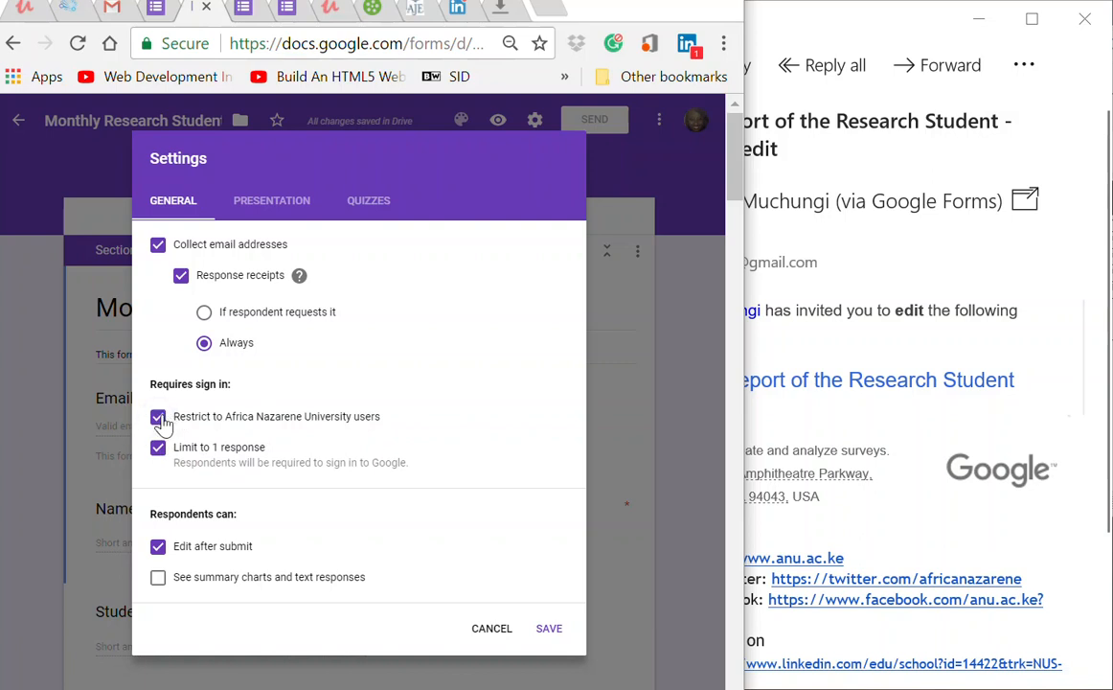
click(159, 420)
Step: Turn on Show progress bar under Presentation, review Quizzes, and save the settings
click(263, 211)
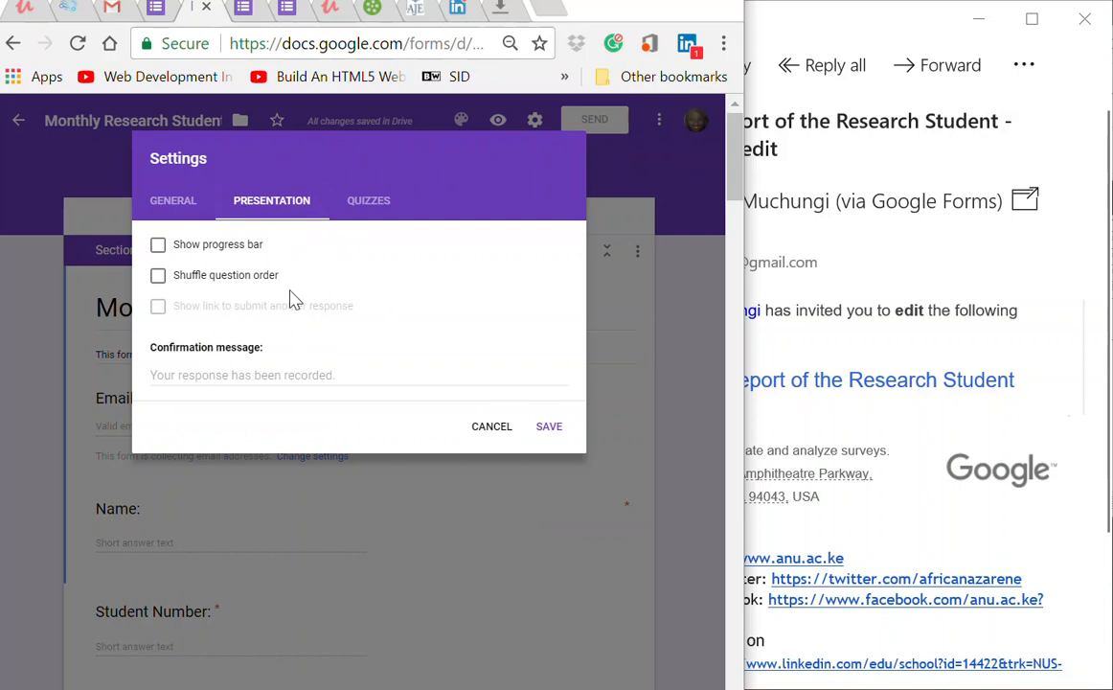
click(159, 246)
click(370, 206)
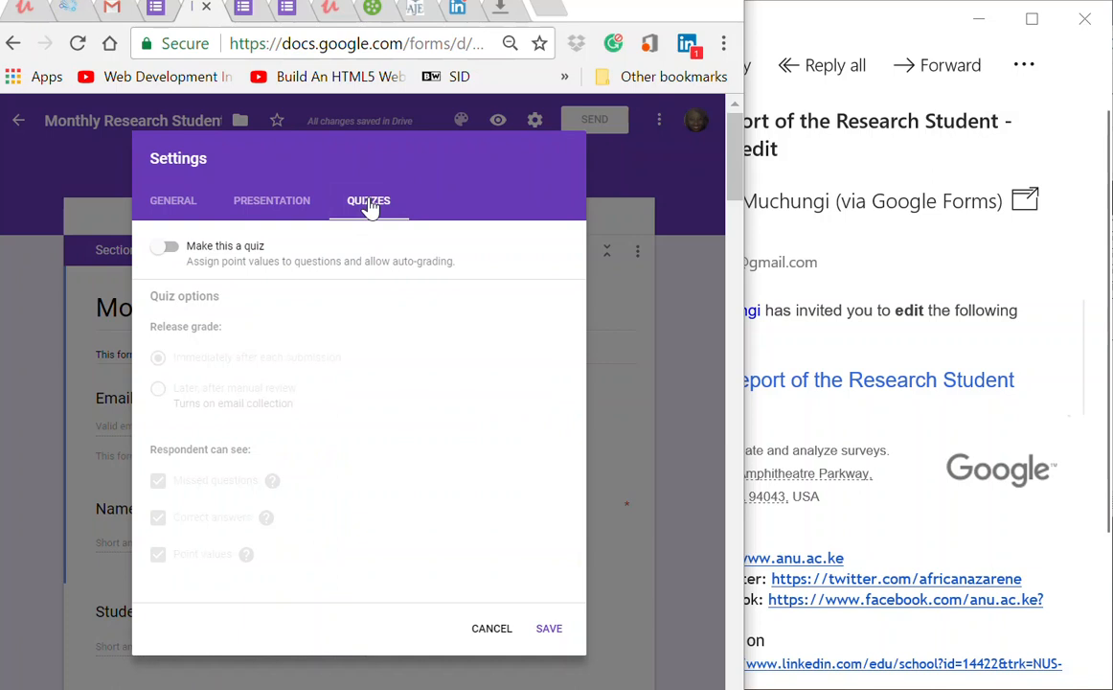
click(174, 211)
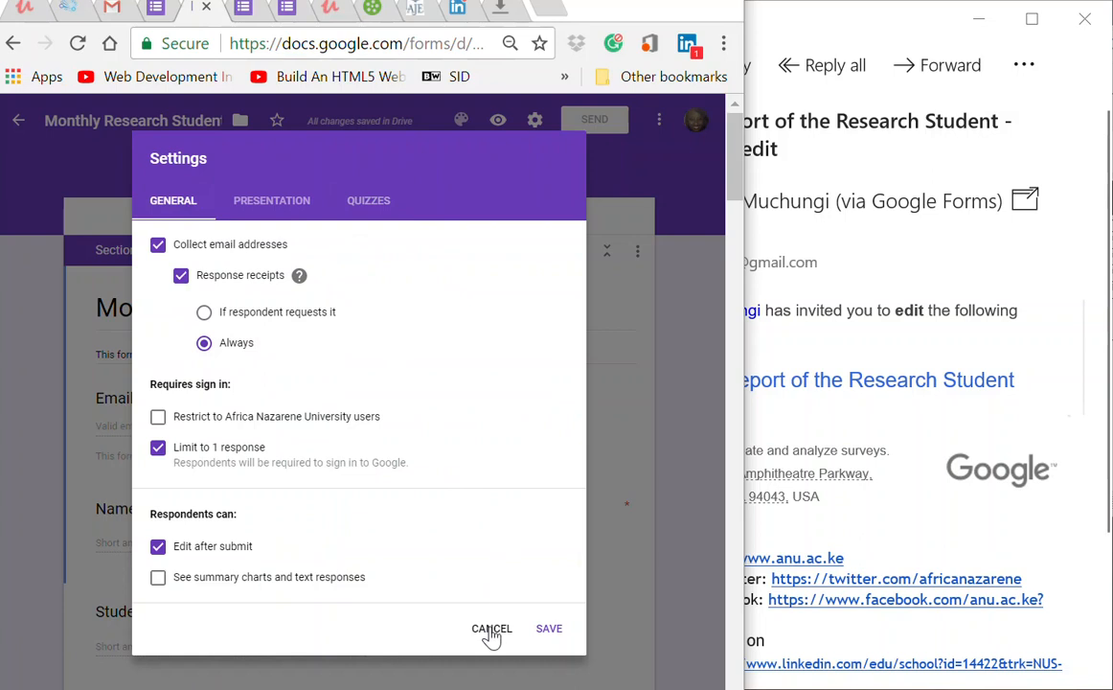
click(555, 633)
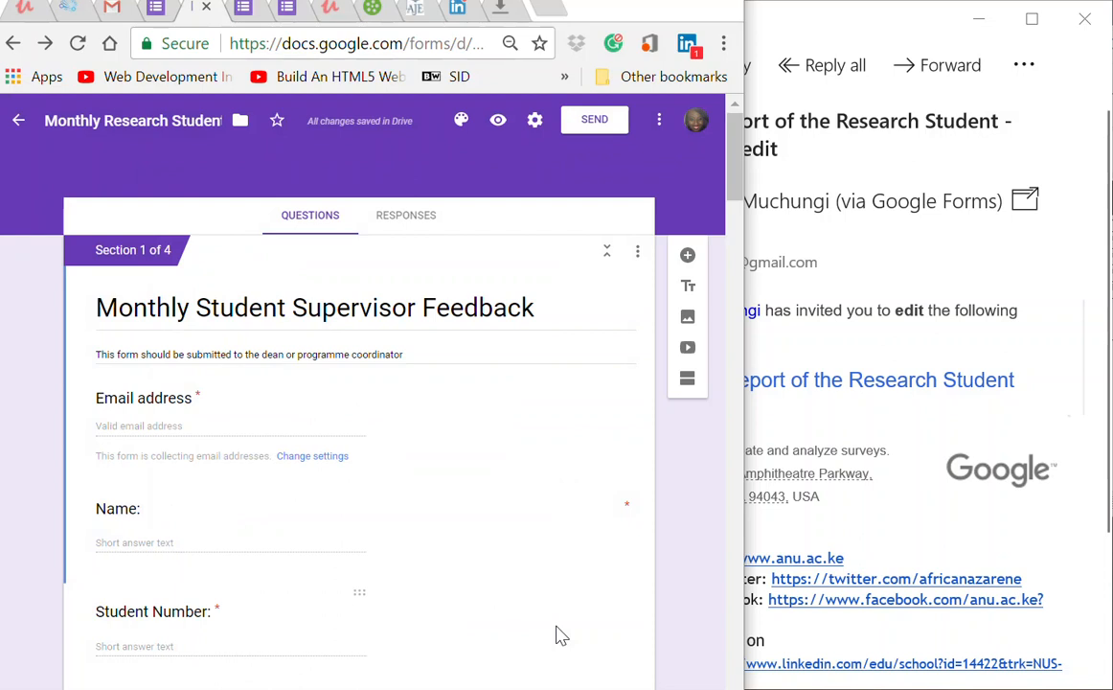
Step: Cancel the Send form dialog without sending and show the form's More options list
click(594, 125)
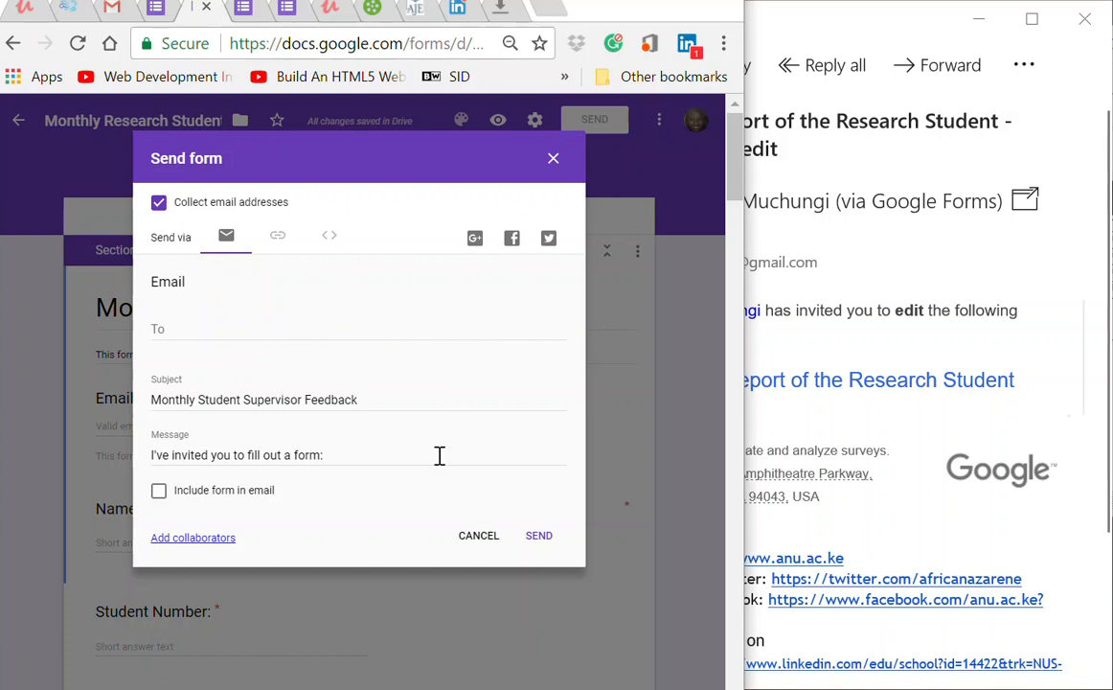
click(470, 544)
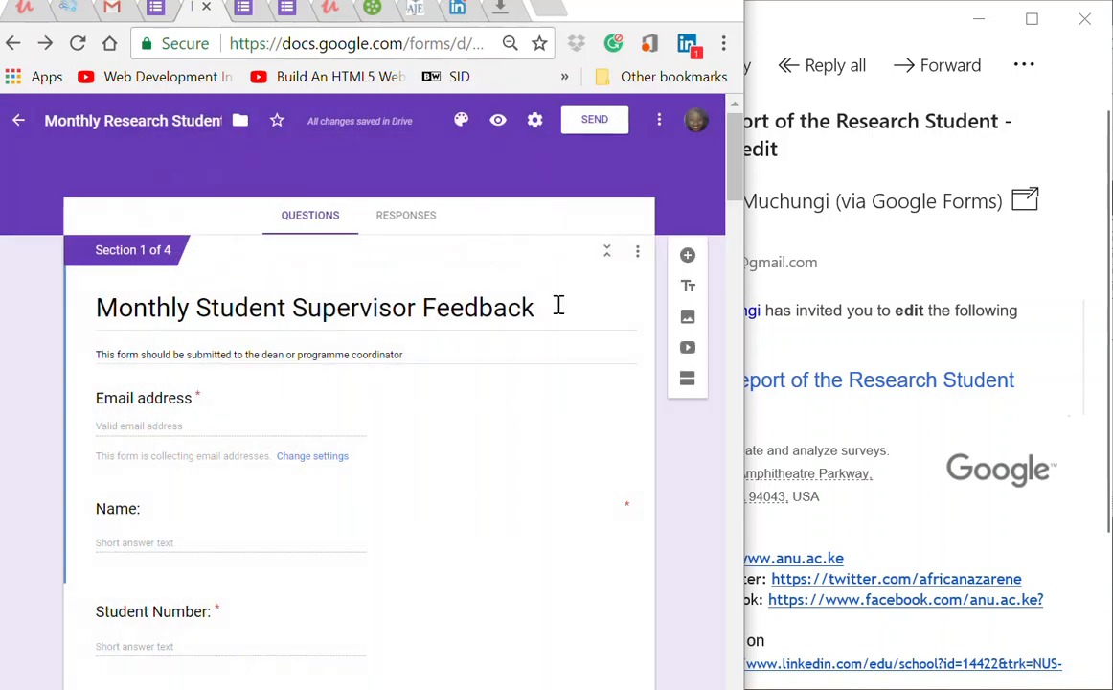
click(659, 123)
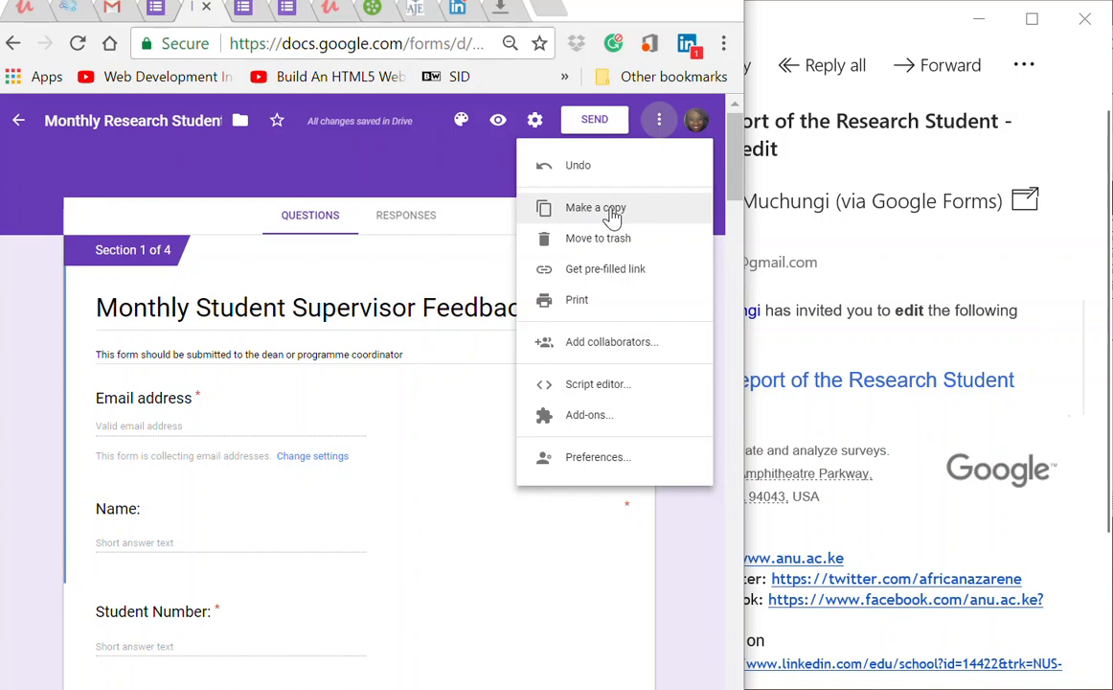
Step: Close the More menu, confirm the Responses tab shows 0 responses, and return to Questions
click(115, 138)
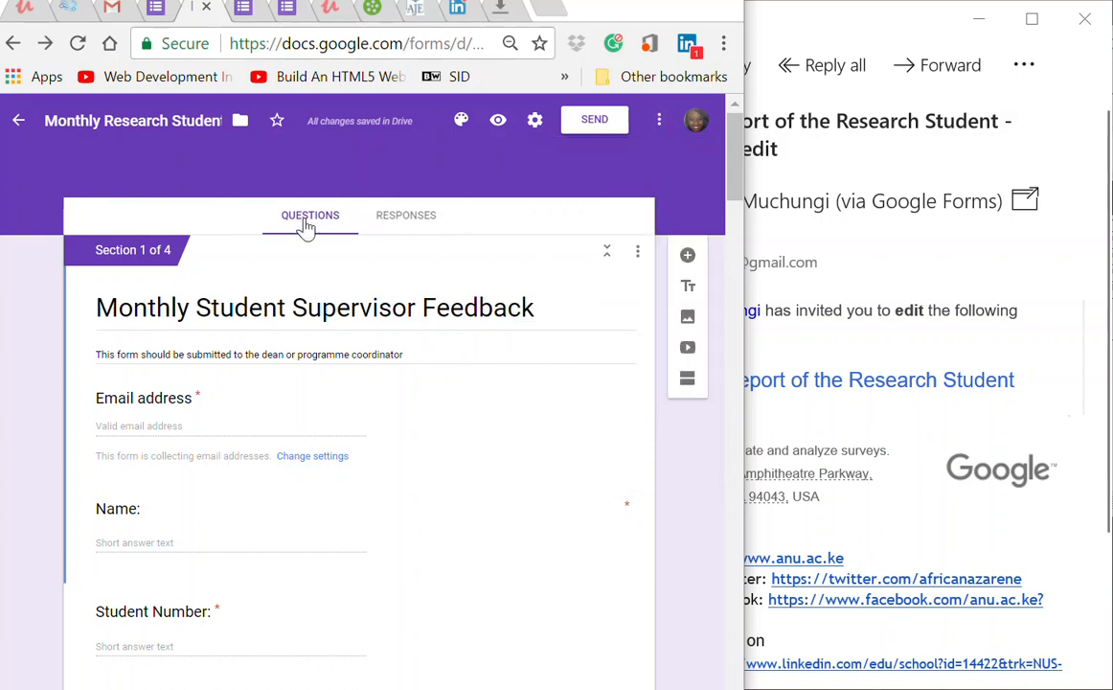
click(414, 218)
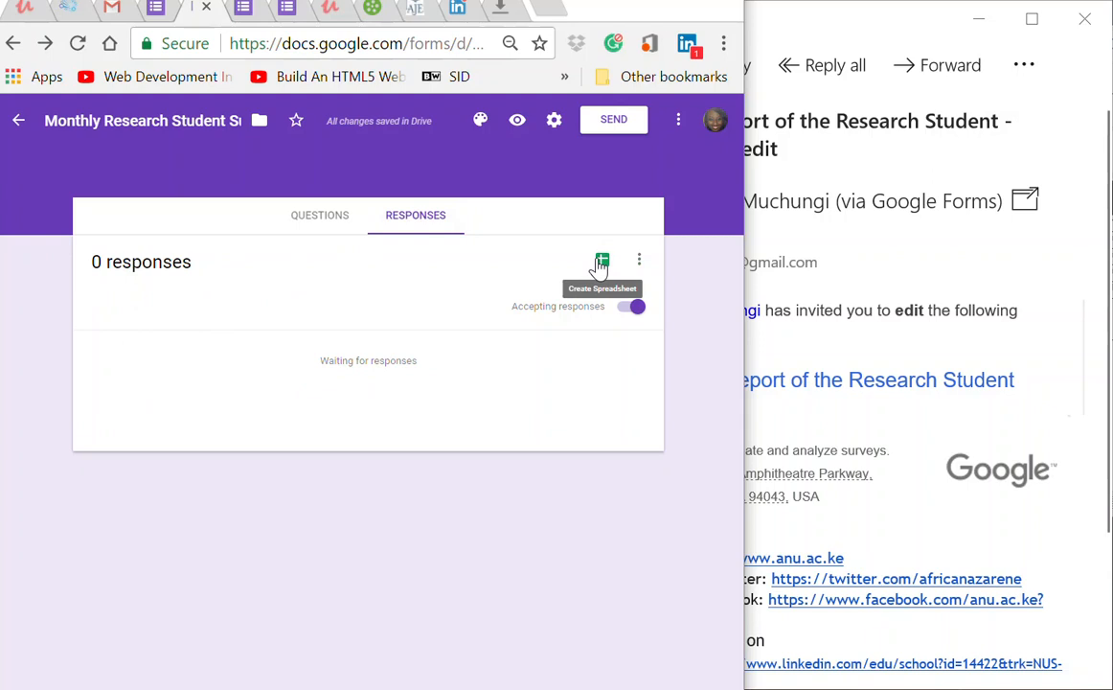
click(316, 216)
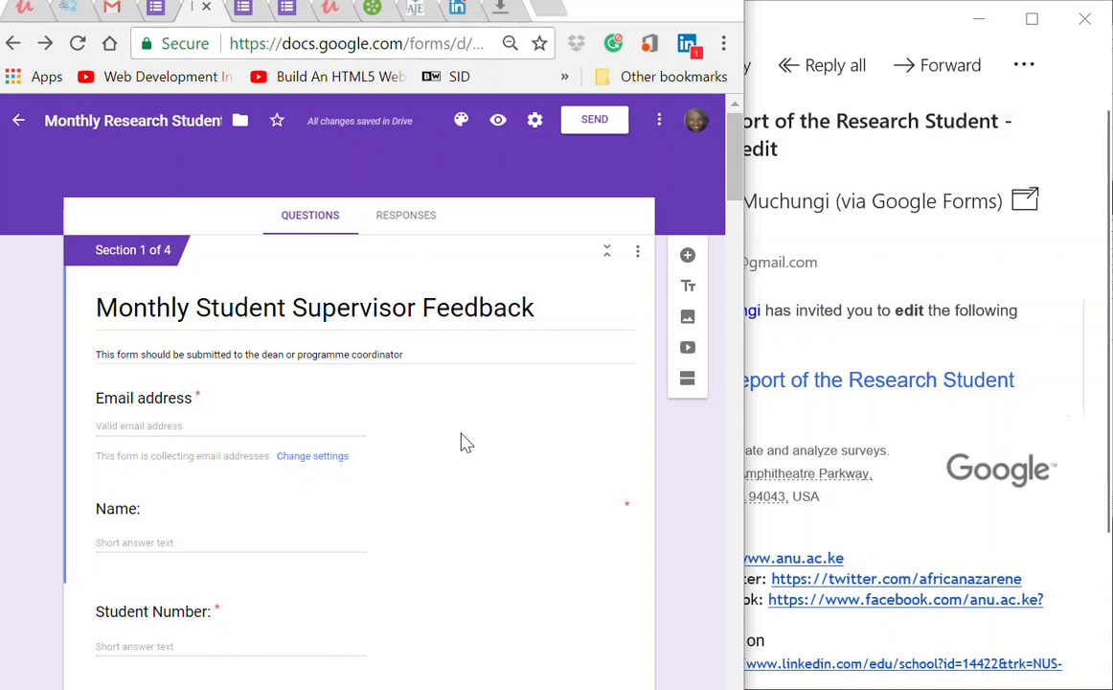
scroll(463, 443, down, 6)
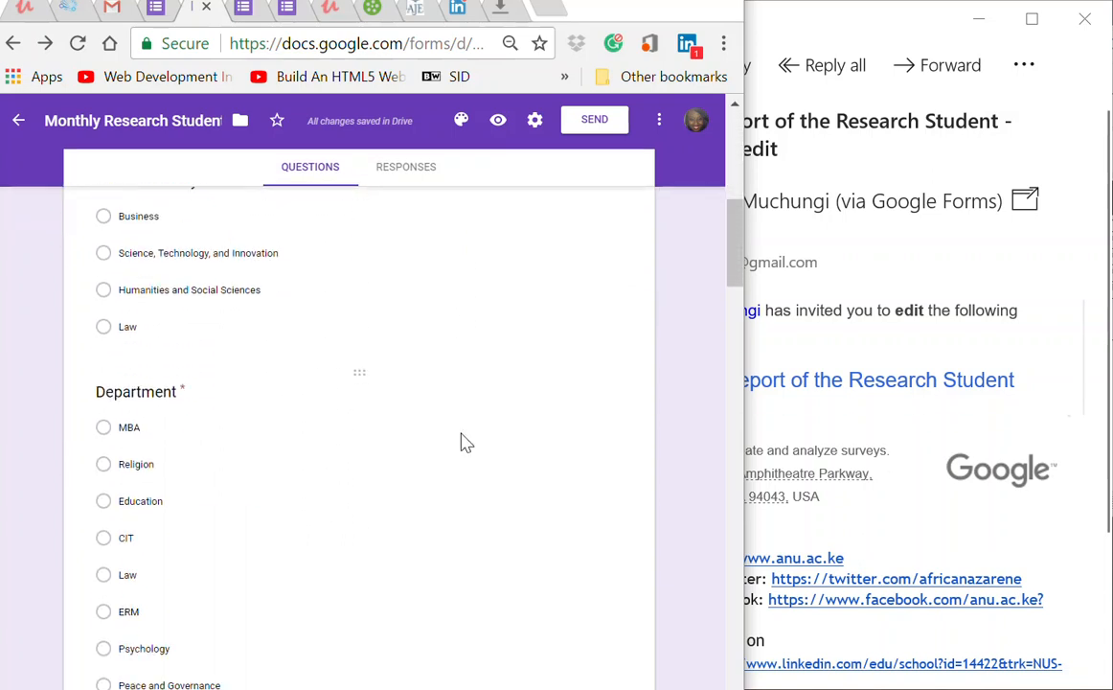
scroll(462, 443, down, 3)
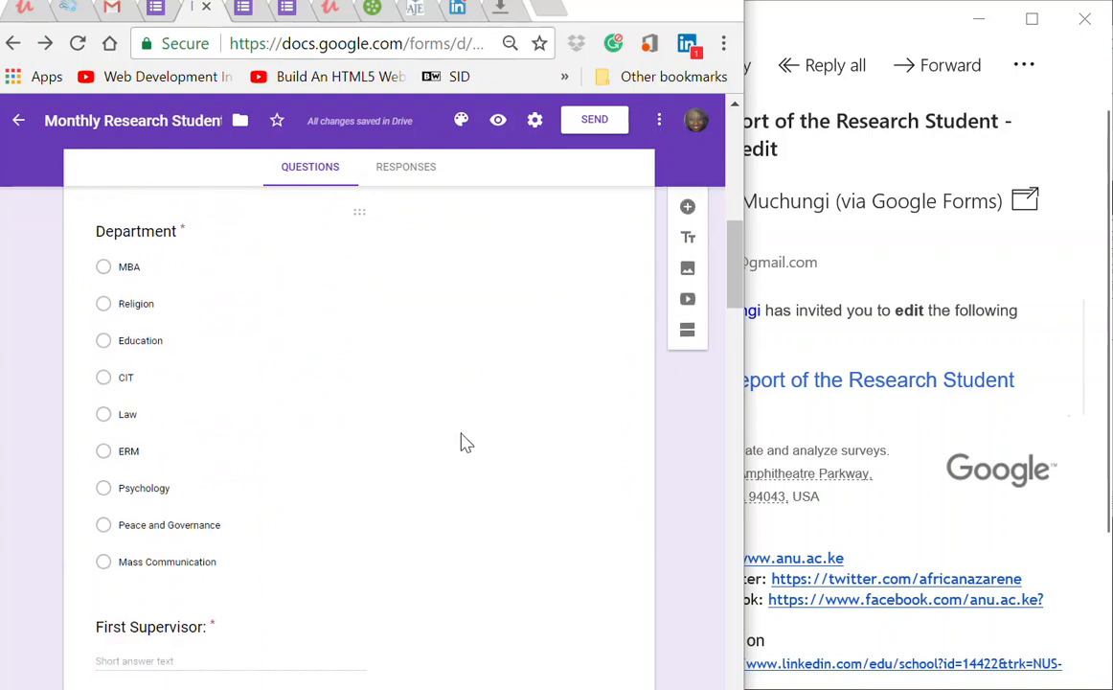
scroll(463, 443, down, 3)
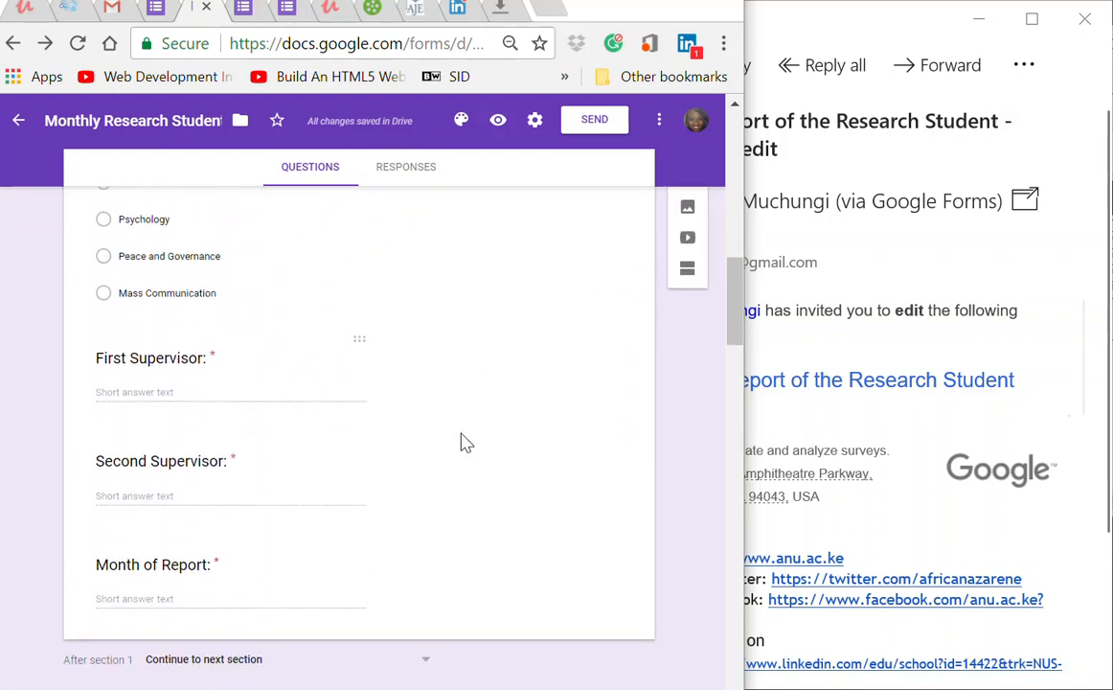
scroll(463, 443, down, 3)
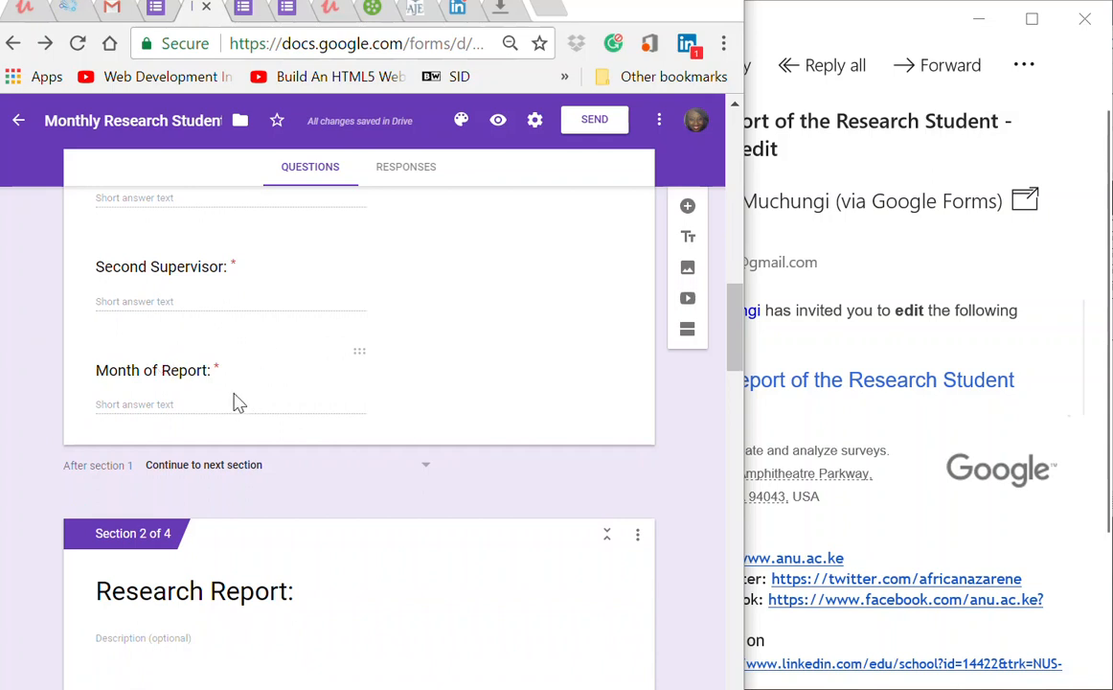
scroll(239, 401, down, 3)
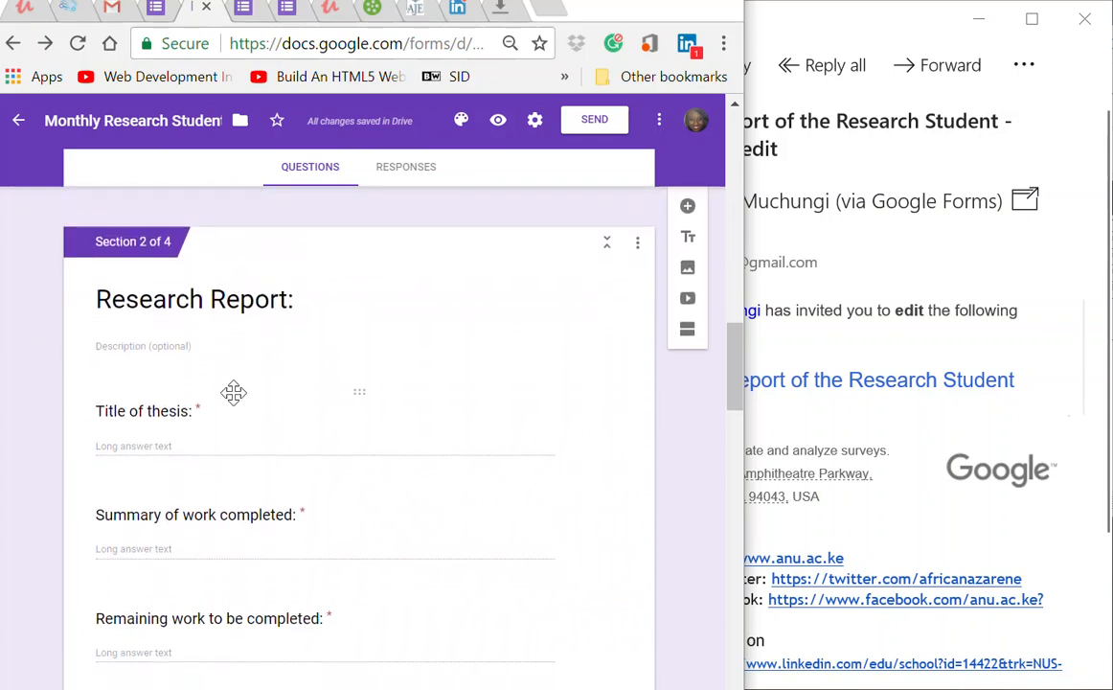
scroll(239, 401, down, 5)
scroll(239, 402, down, 4)
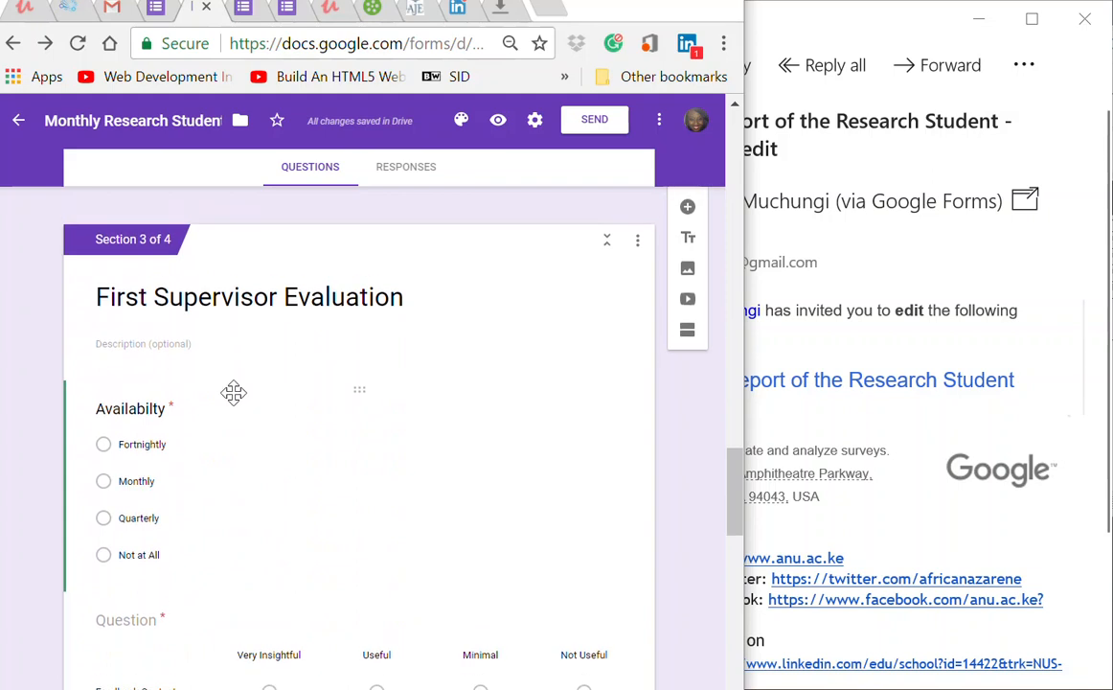
scroll(234, 393, down, 10)
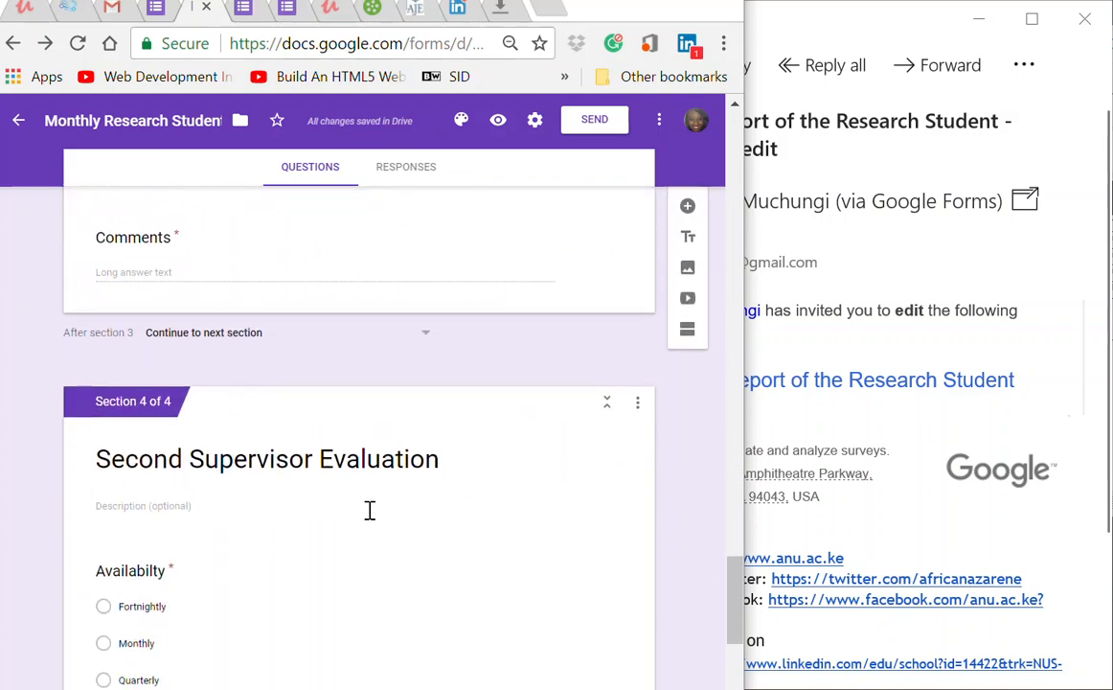
scroll(370, 515, up, 3)
scroll(373, 518, up, 15)
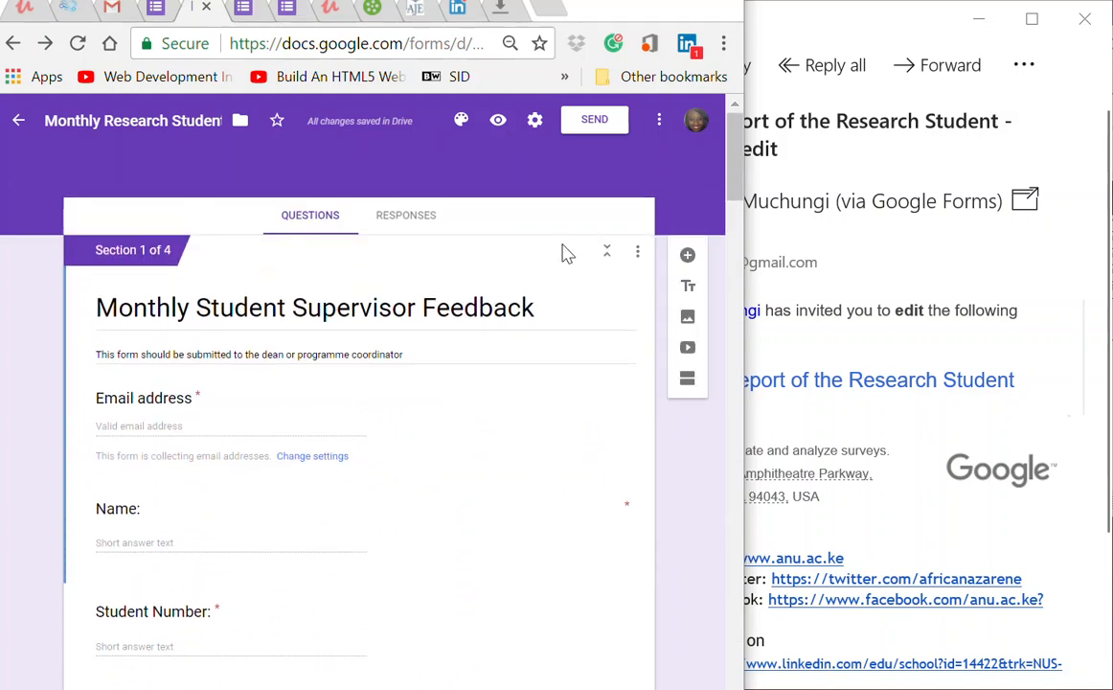
Step: In the Send form dialog, enter the recipient's name and select the matching contact's e-mail
click(598, 121)
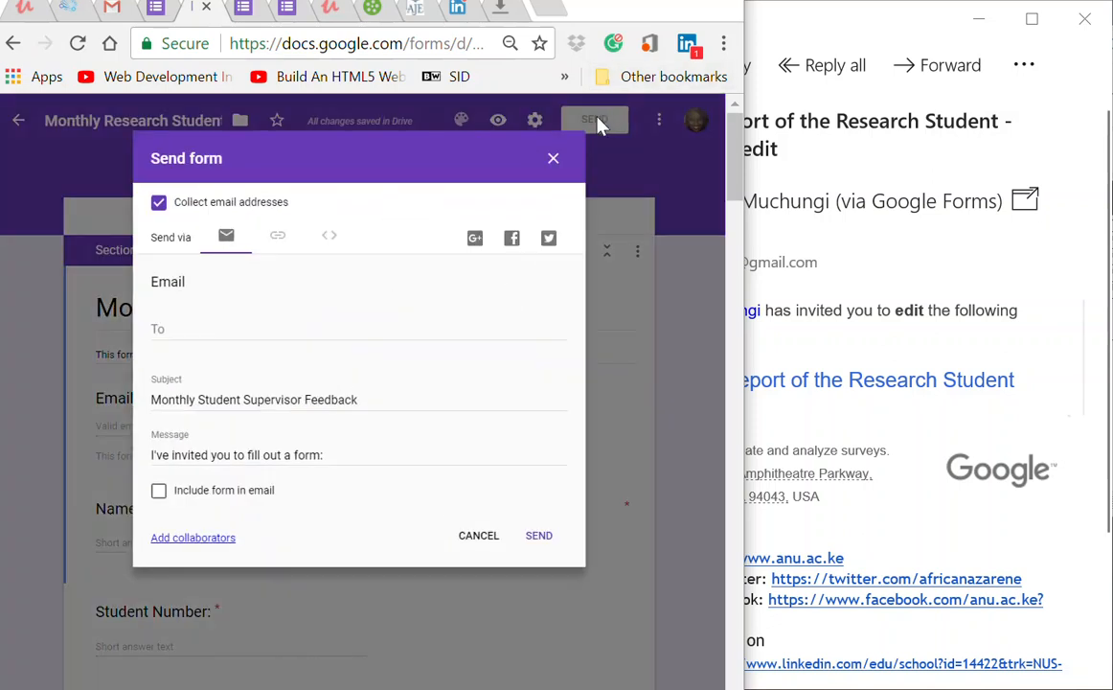
click(162, 324)
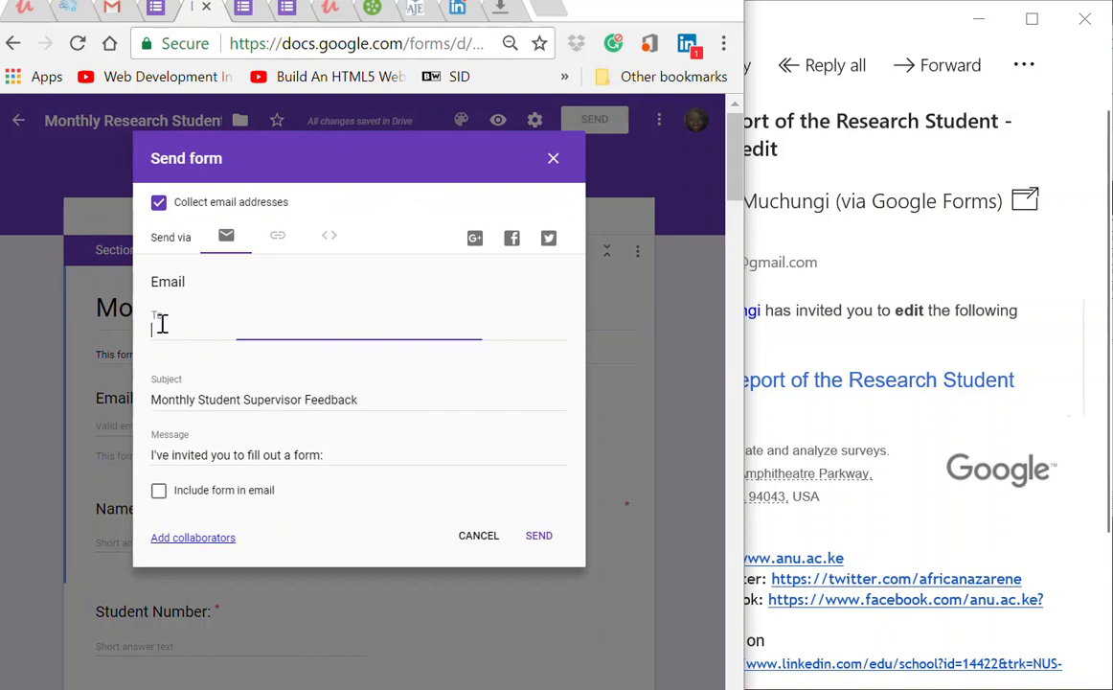
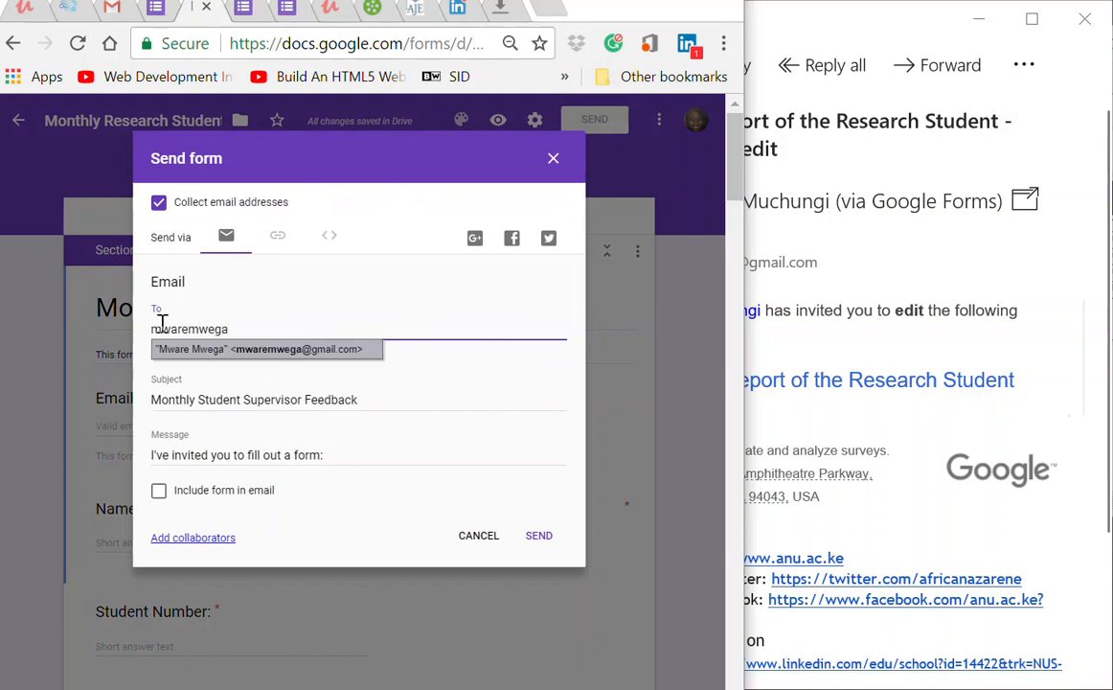
text(@)
key(BackSpace)
key(BackSpace)
key(BackSpace)
key(BackSpace)
key(BackSpace)
key(BackSpace)
key(BackSpace)
key(BackSpace)
key(BackSpace)
key(BackSpace)
key(BackSpace)
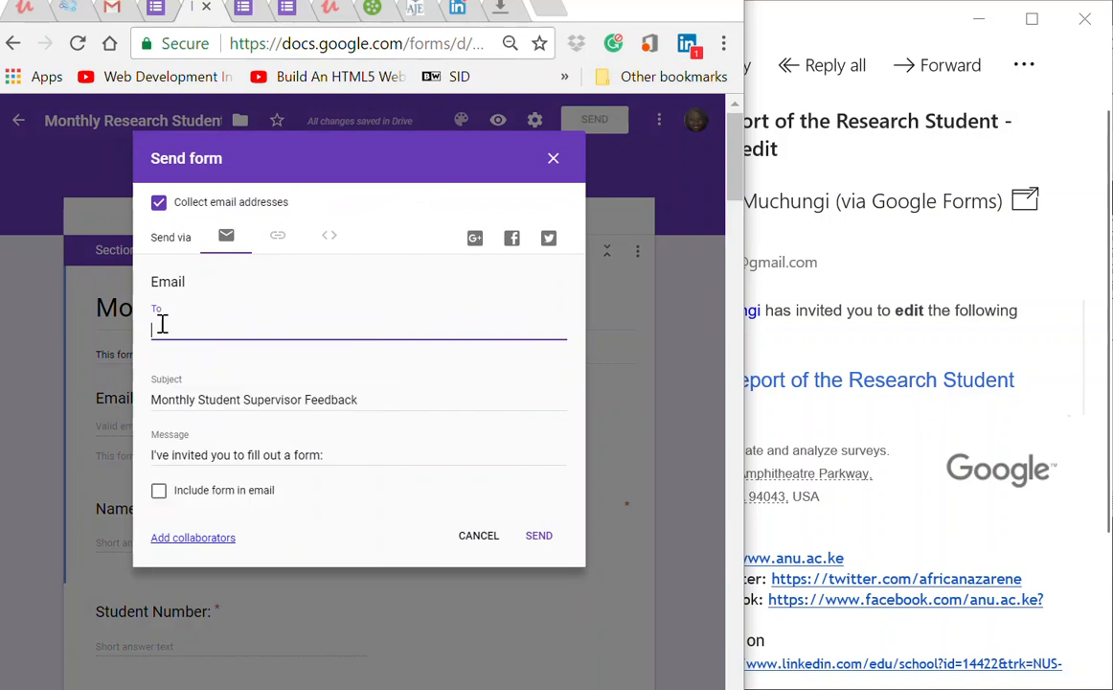
text(mware)
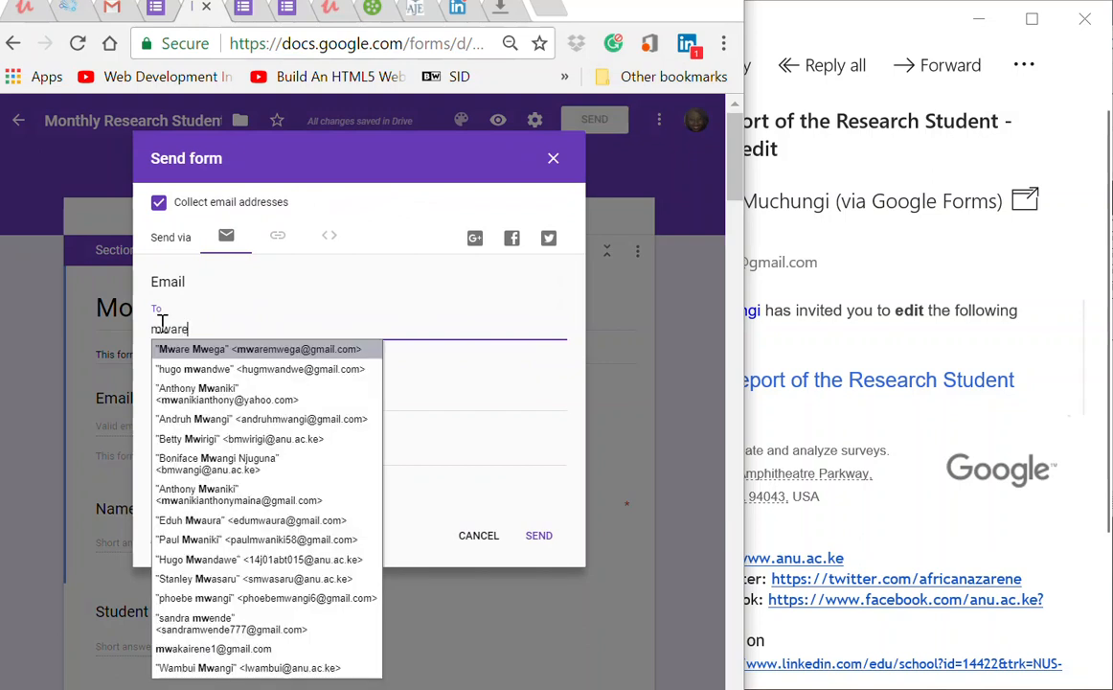
text(mwe)
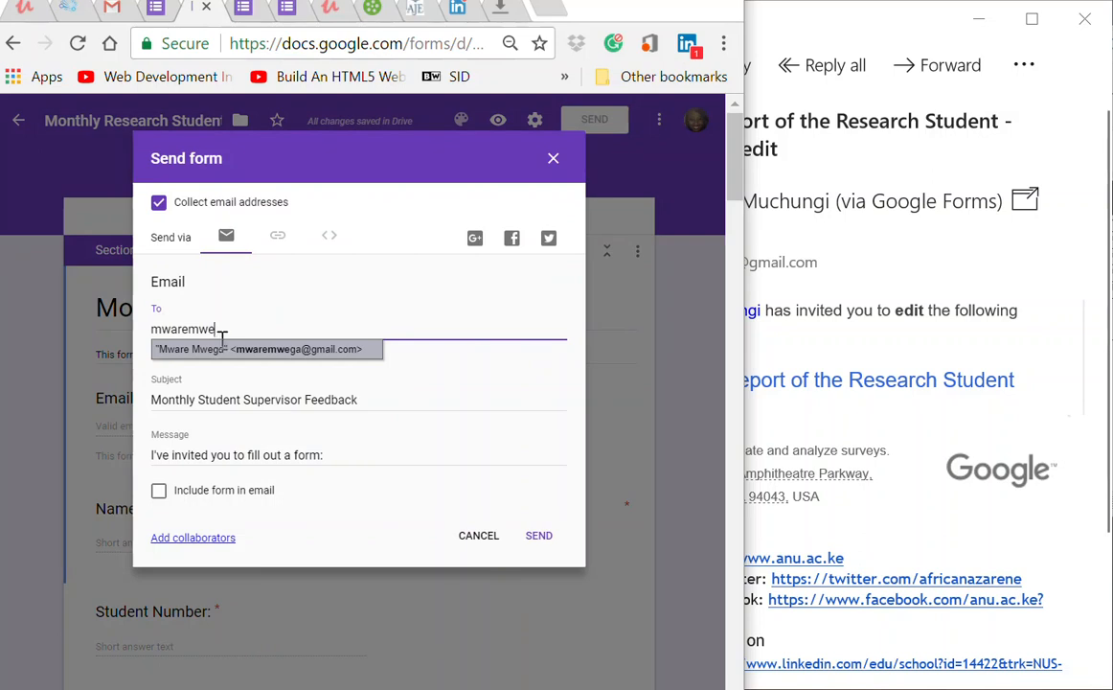
click(250, 350)
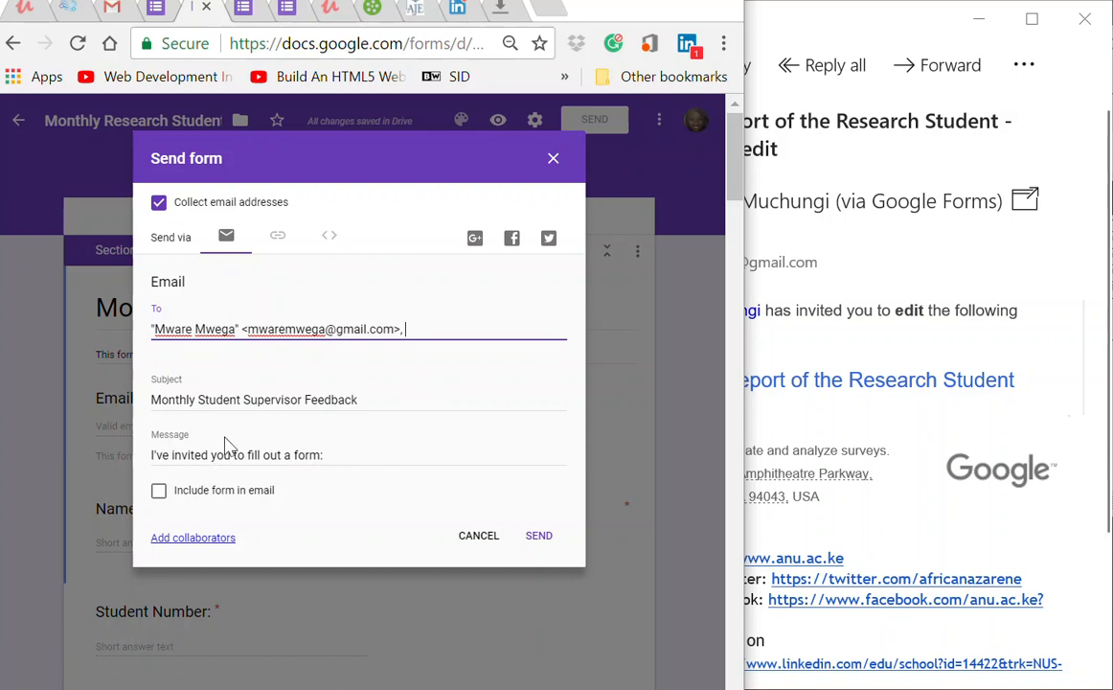
Step: End the invitation message with a period, send the form, and switch to Mail
click(322, 457)
text(.)
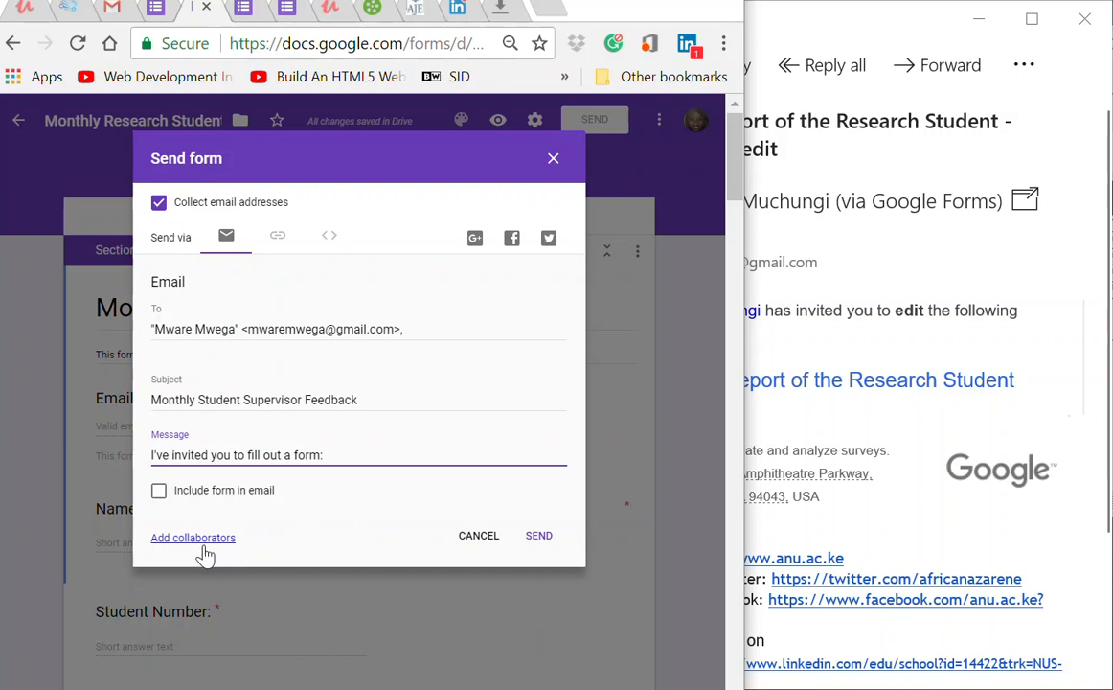
click(551, 539)
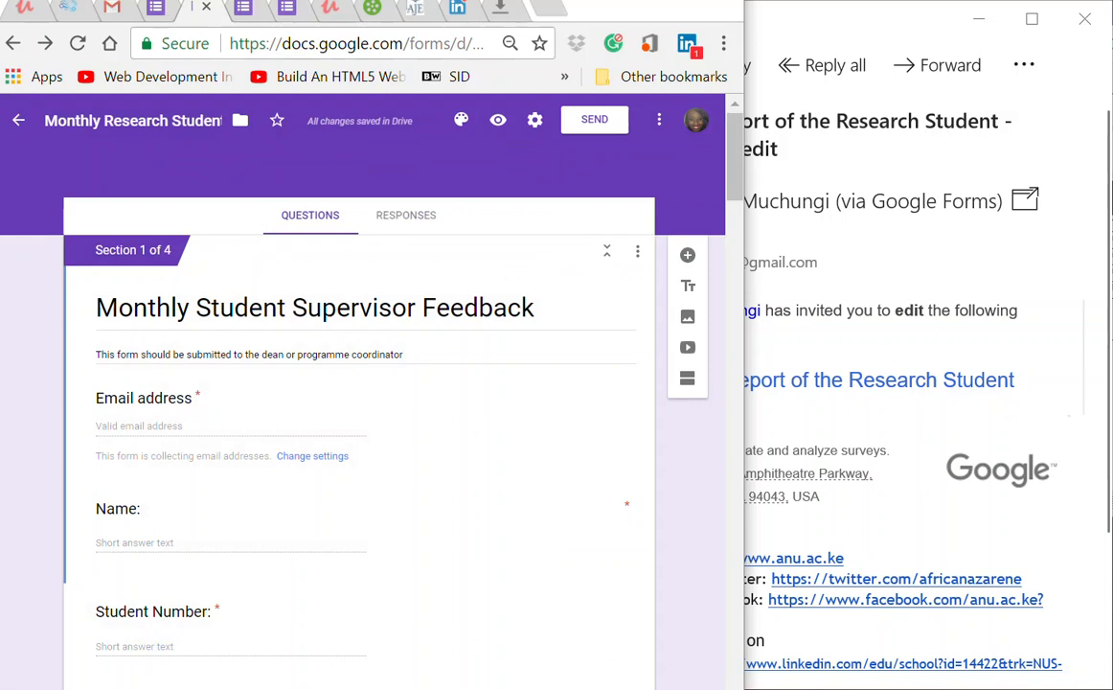
key(alt+Tab)
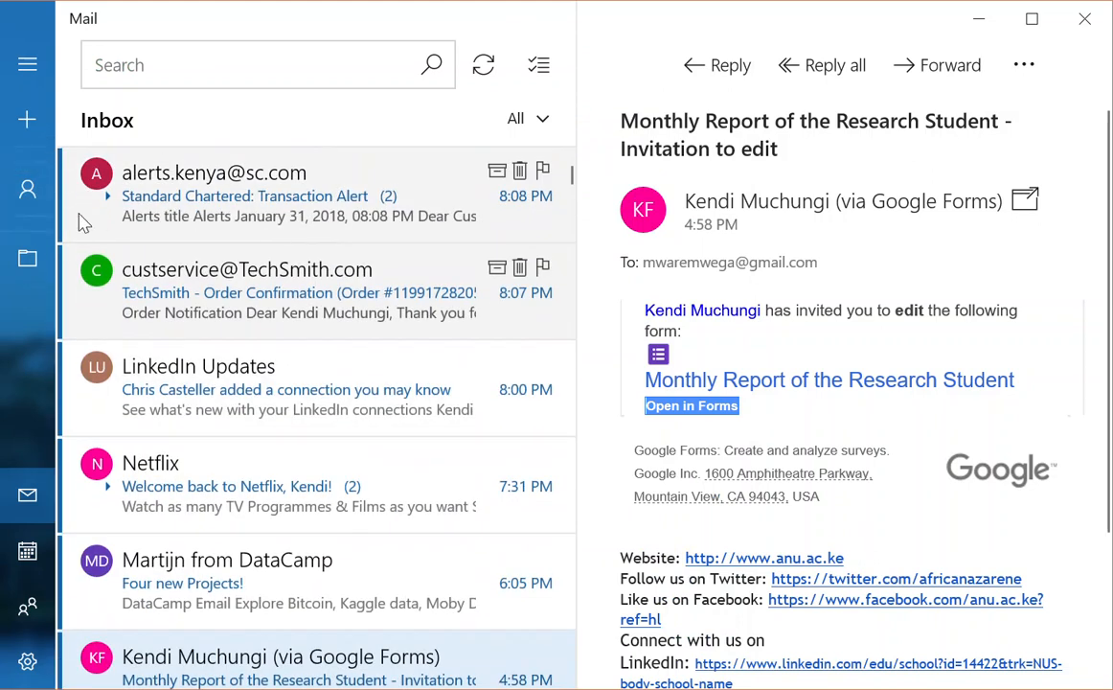
Step: Switch Mail to the Gmail 2 account and scroll through its inbox
click(27, 199)
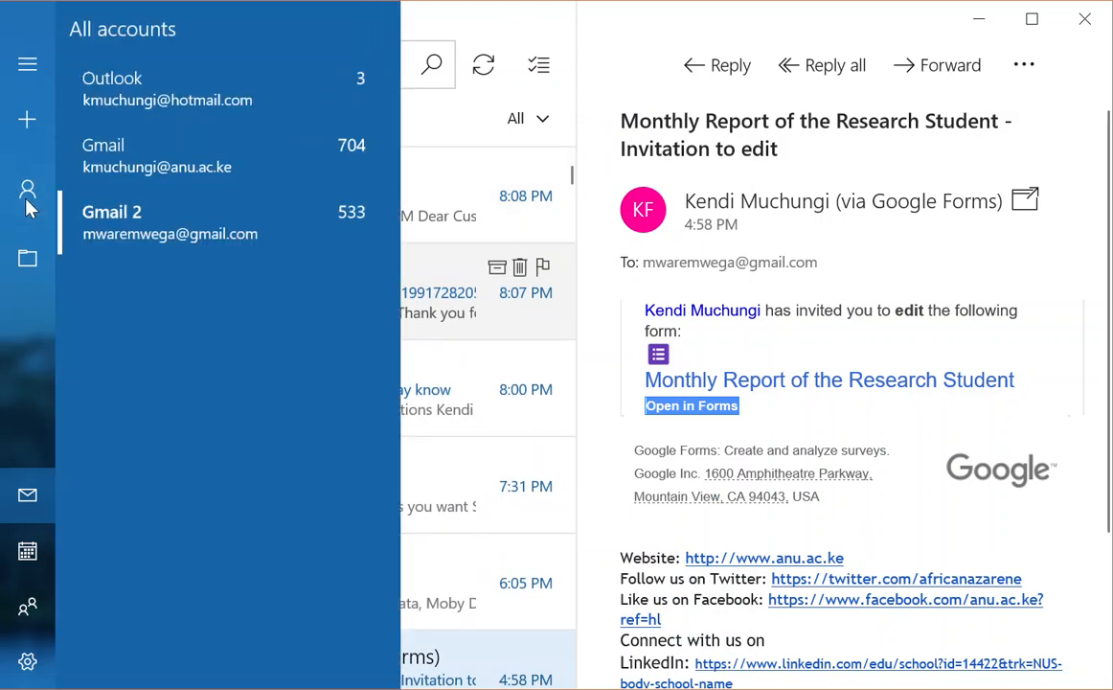
click(165, 203)
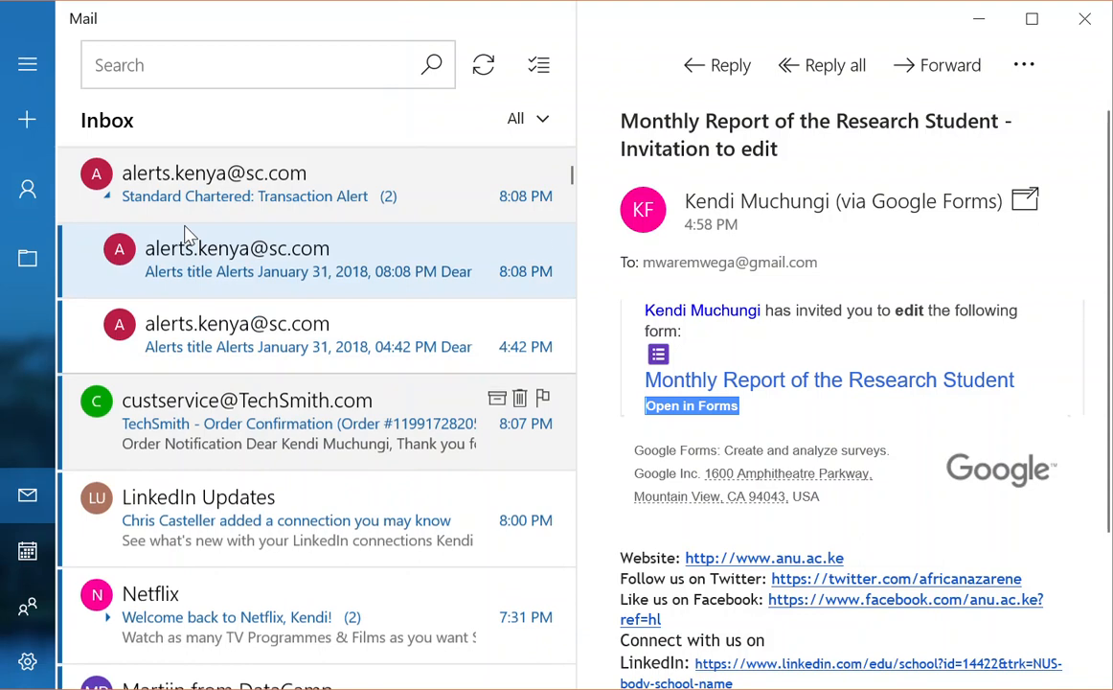
scroll(189, 235, down, 15)
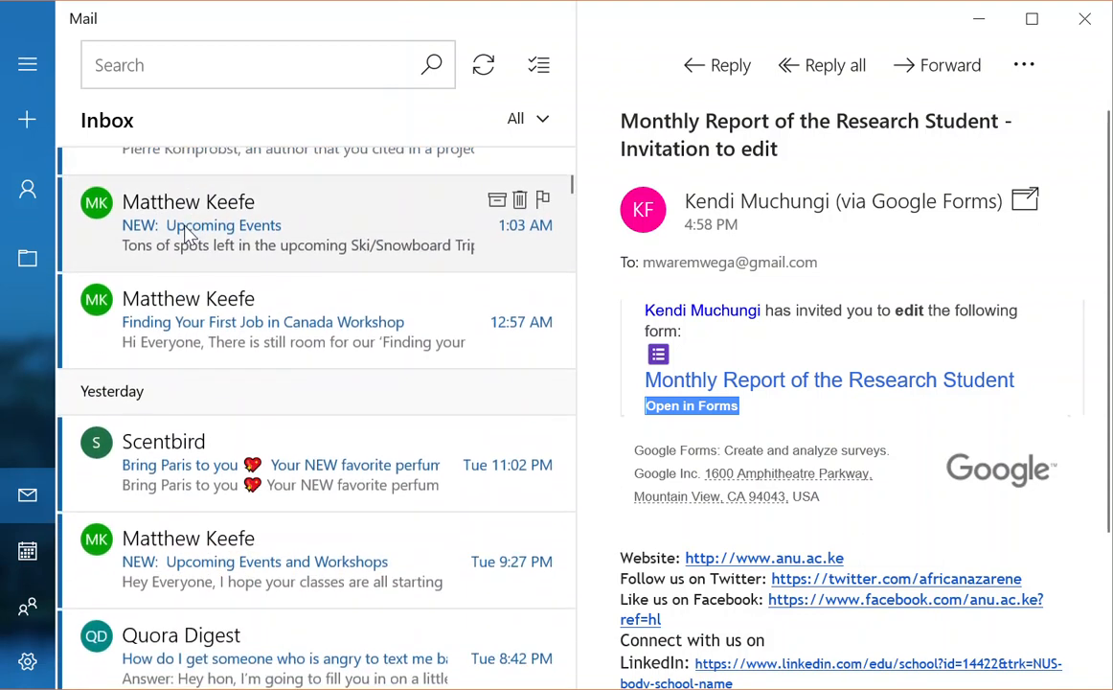
scroll(188, 234, up, 7)
scroll(188, 235, down, 7)
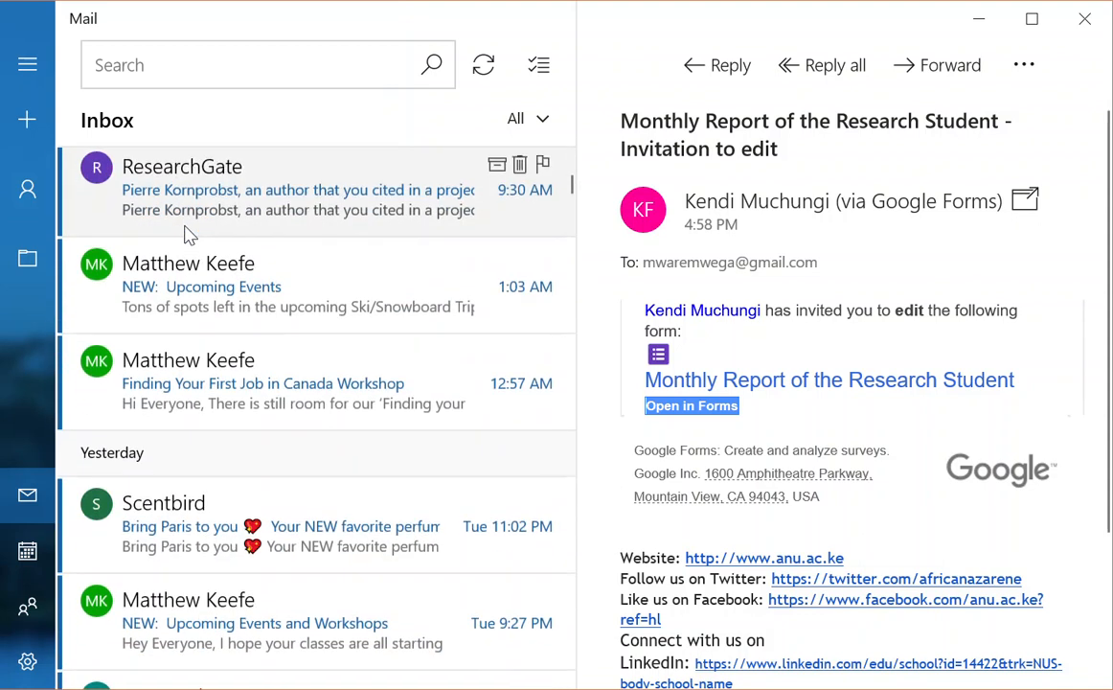
scroll(189, 235, up, 1)
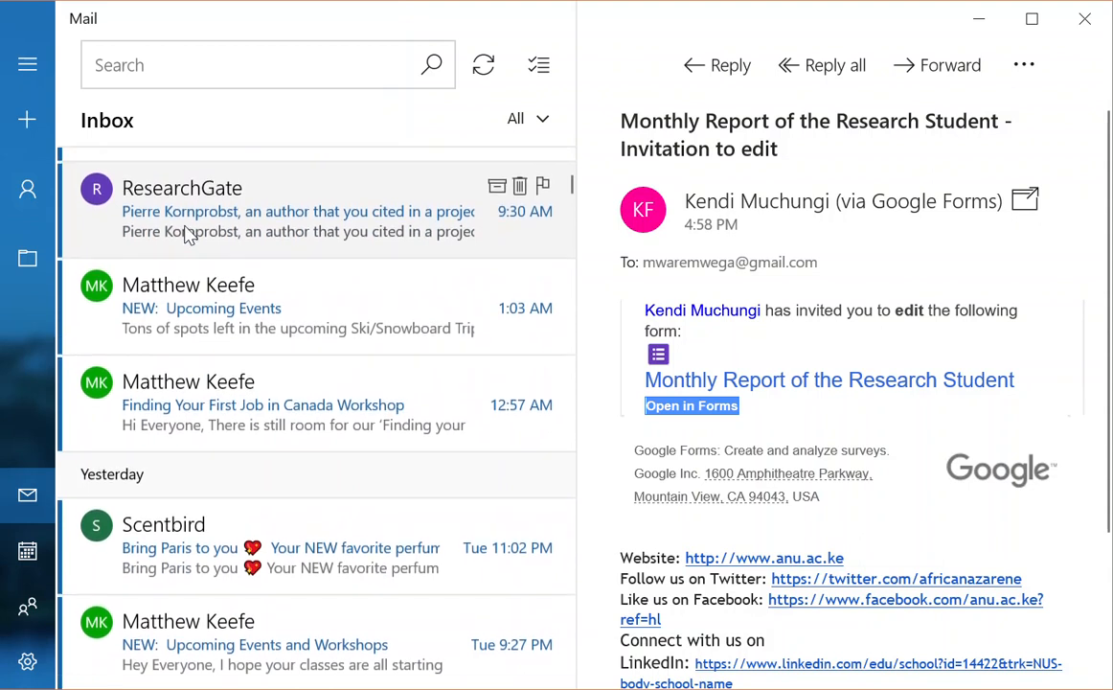
scroll(188, 234, up, 3)
scroll(189, 235, down, 2)
scroll(188, 235, up, 1)
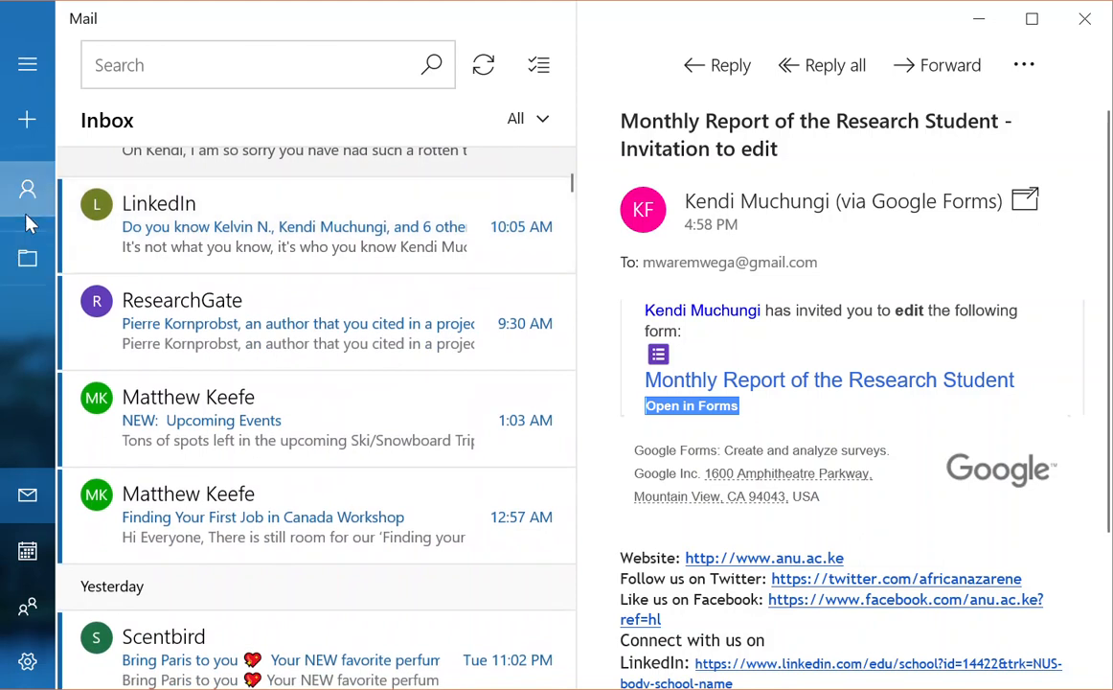